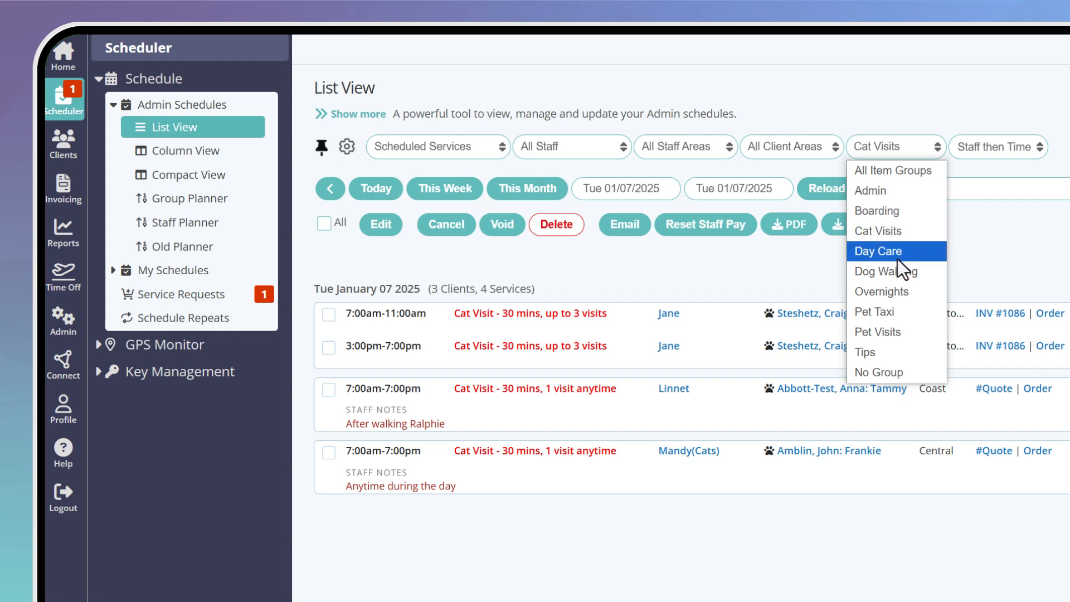
Filter the List View schedule to Dog Walking, then to Boarding services
click(895, 271)
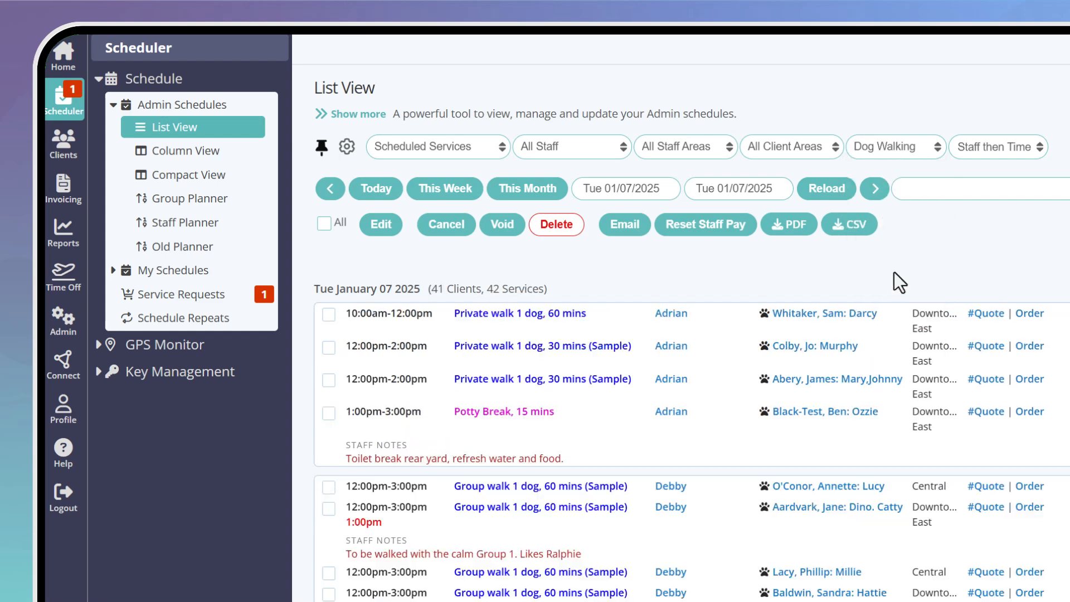
click(910, 144)
click(908, 215)
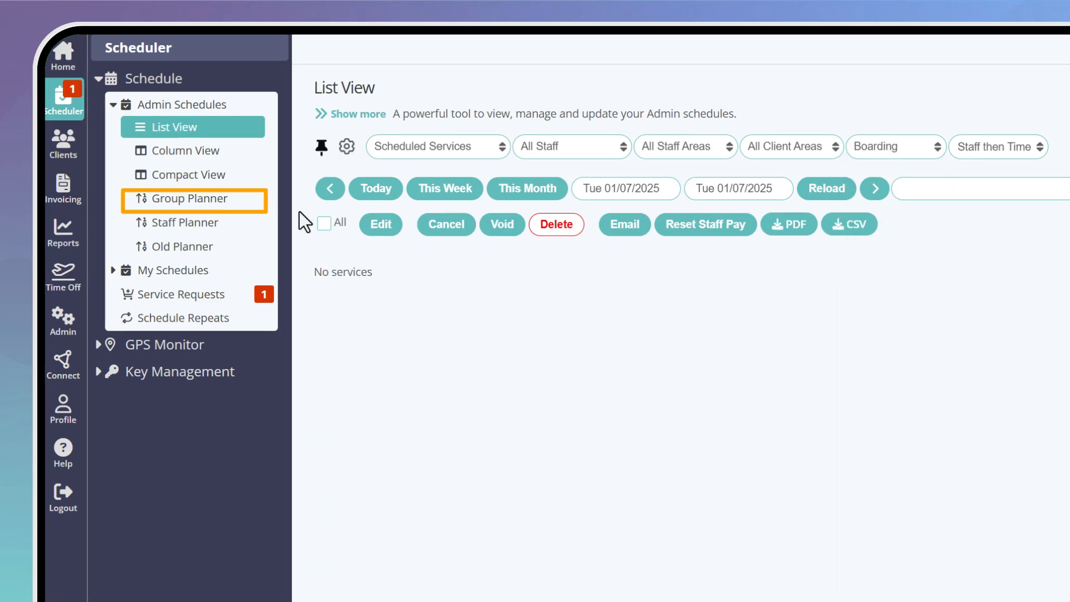
In Group Planner, show Dog Walking, then Day Care capacity, then All Item Groups again
click(206, 201)
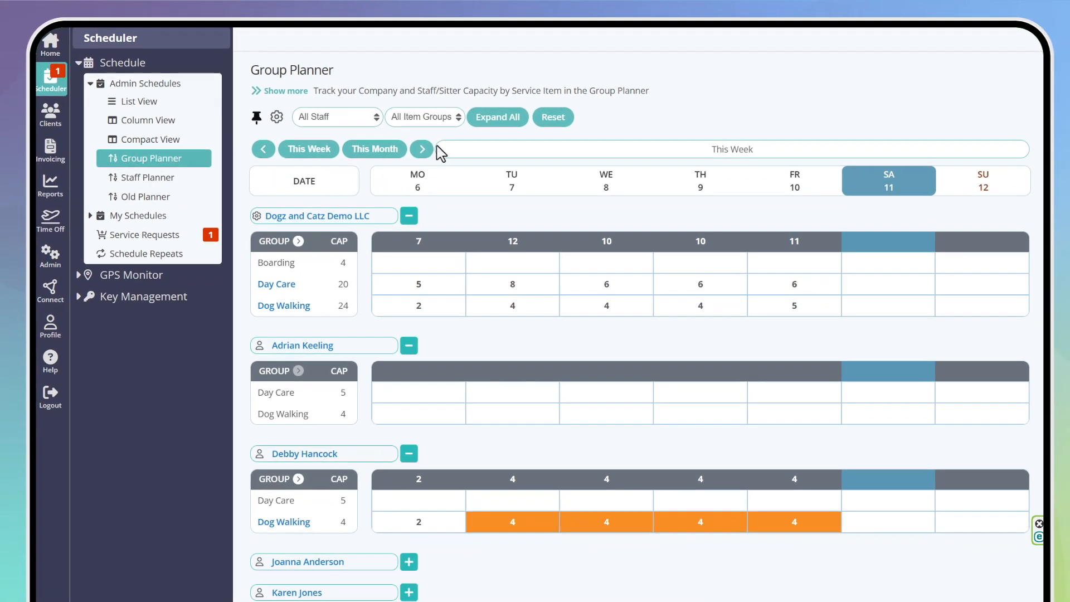
click(446, 118)
click(448, 184)
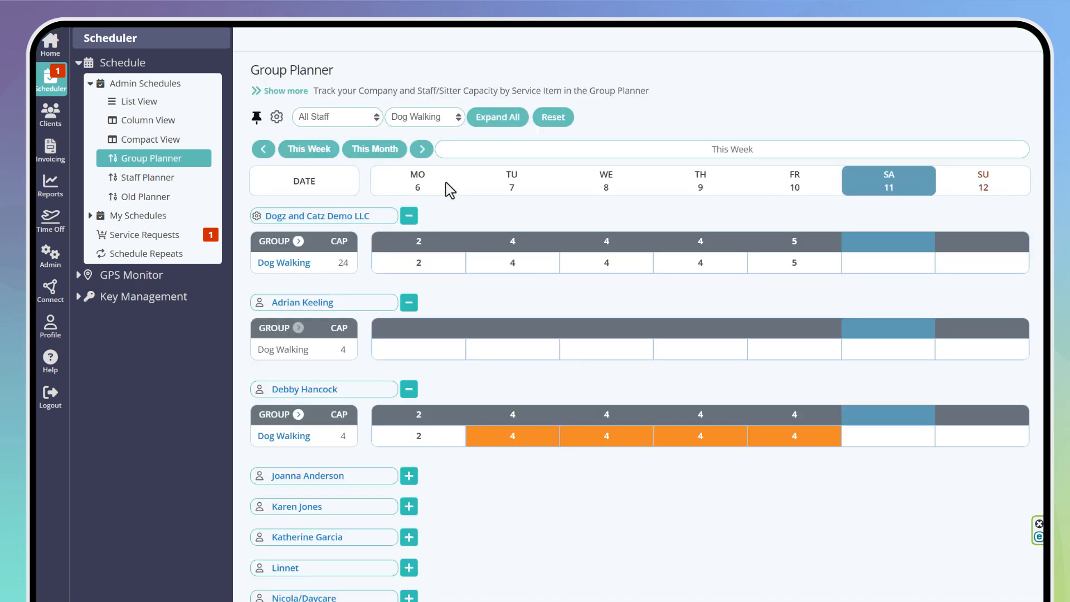
click(444, 118)
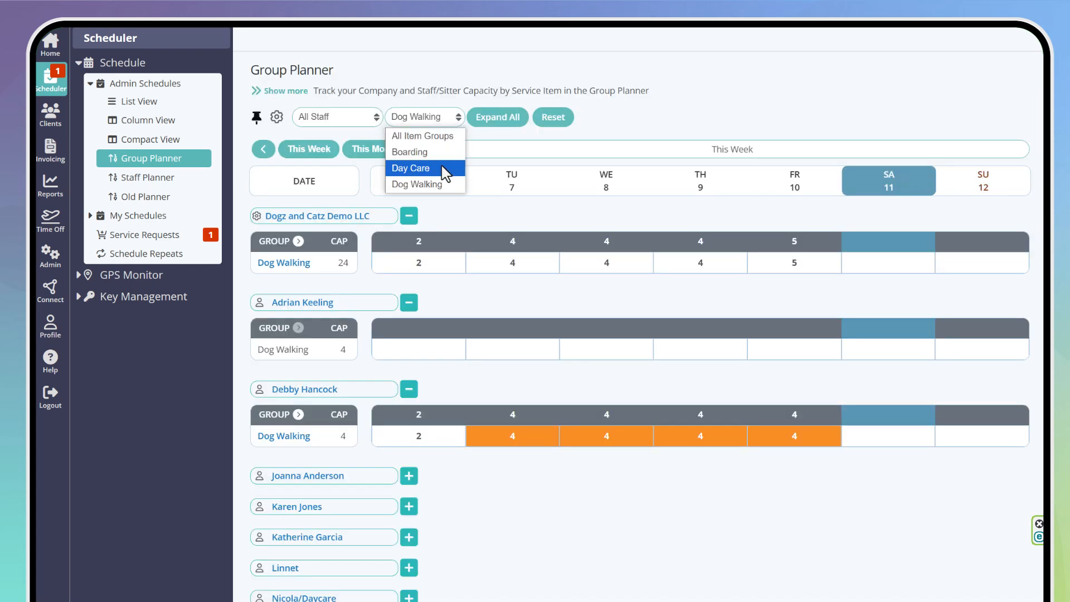
click(445, 169)
click(446, 118)
click(443, 135)
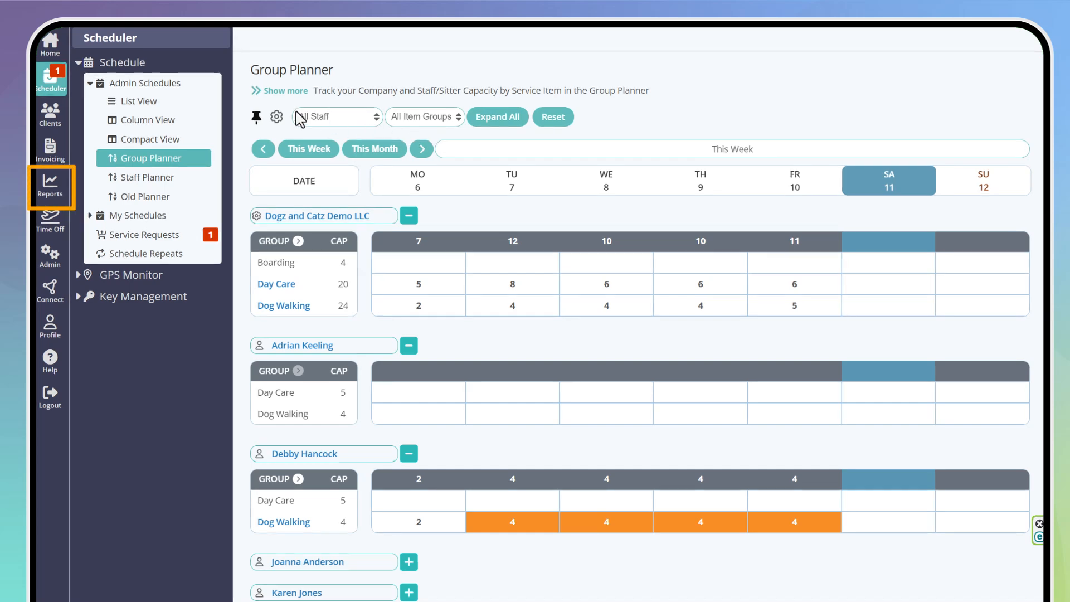
click(53, 190)
Show Schedule Stats for This Month (January 2025), then go to the client portal's Request Services page
click(115, 175)
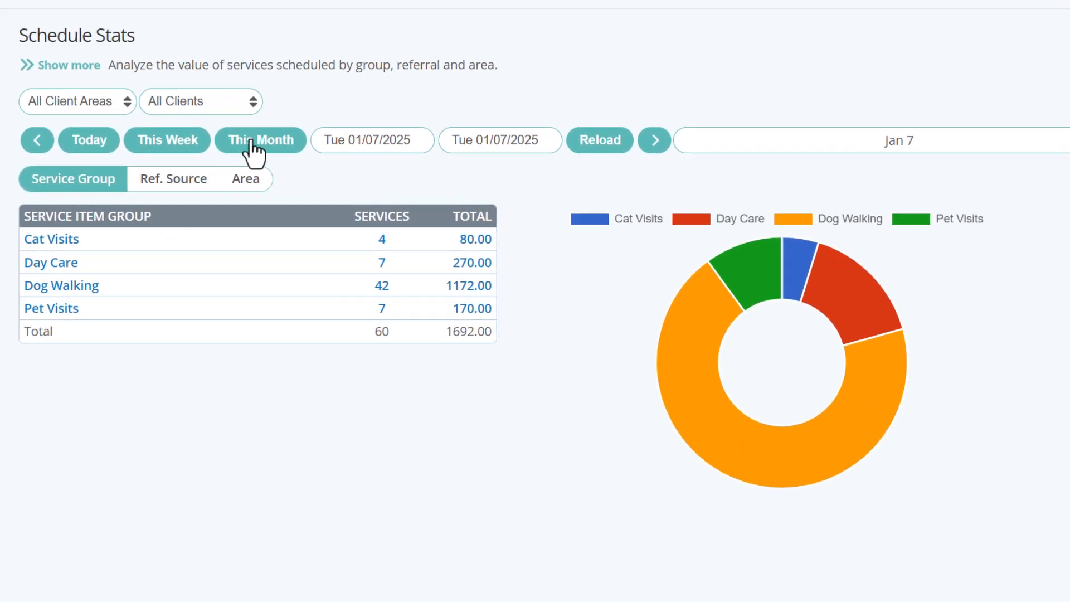
click(252, 146)
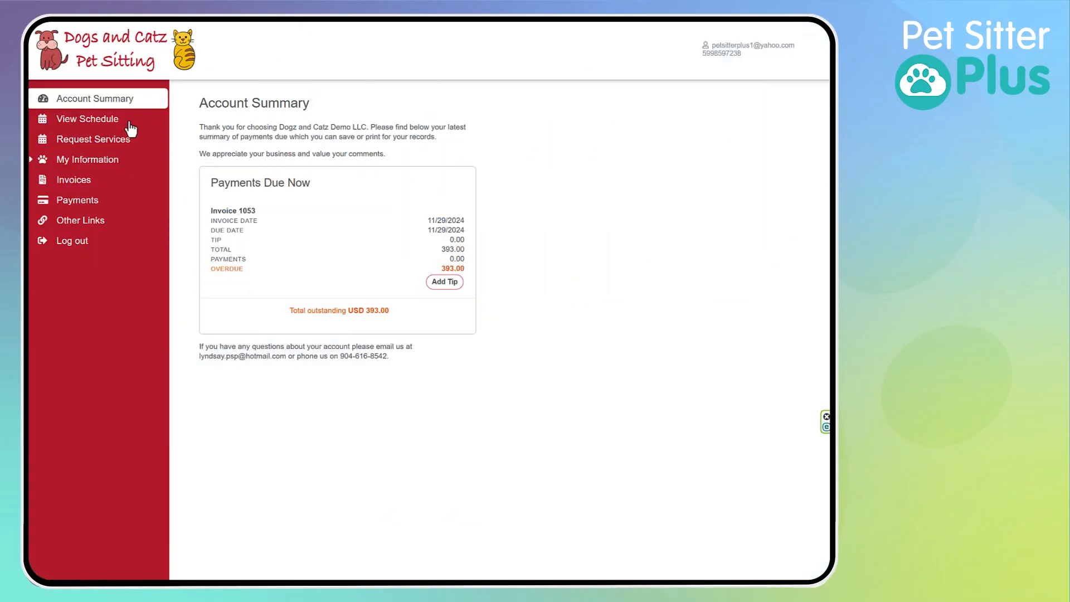
click(130, 136)
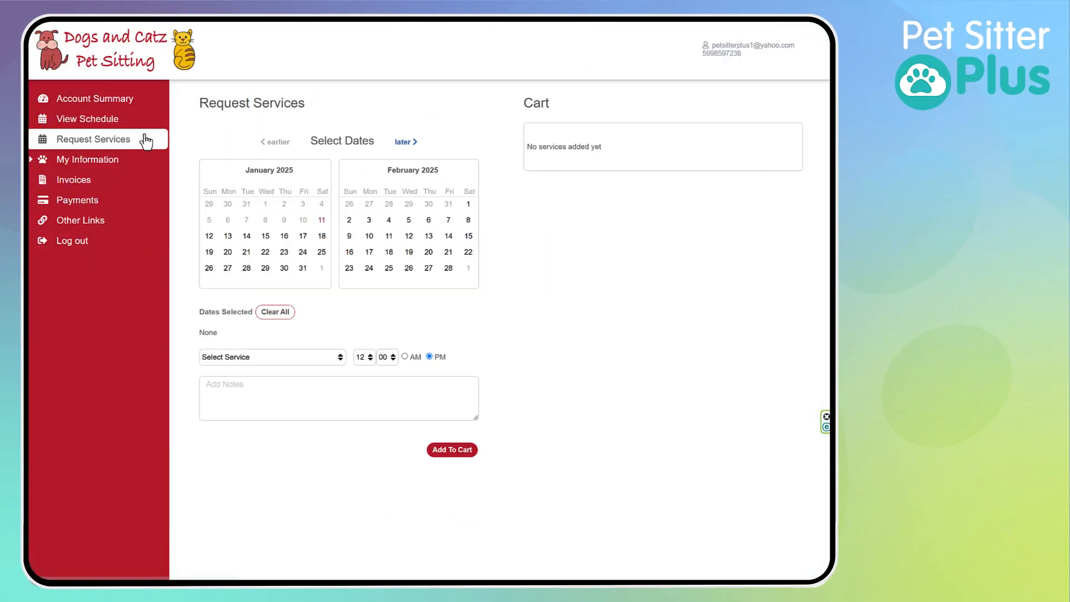
Browse the Select Service list's grouped services and close it without choosing one
click(316, 356)
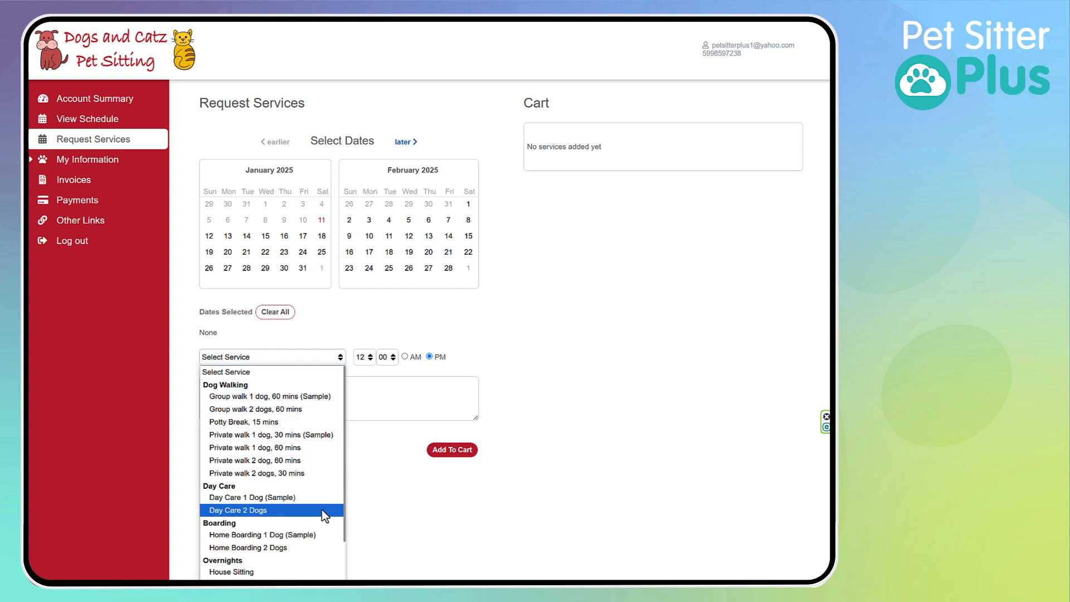
scroll(308, 505, down, 2)
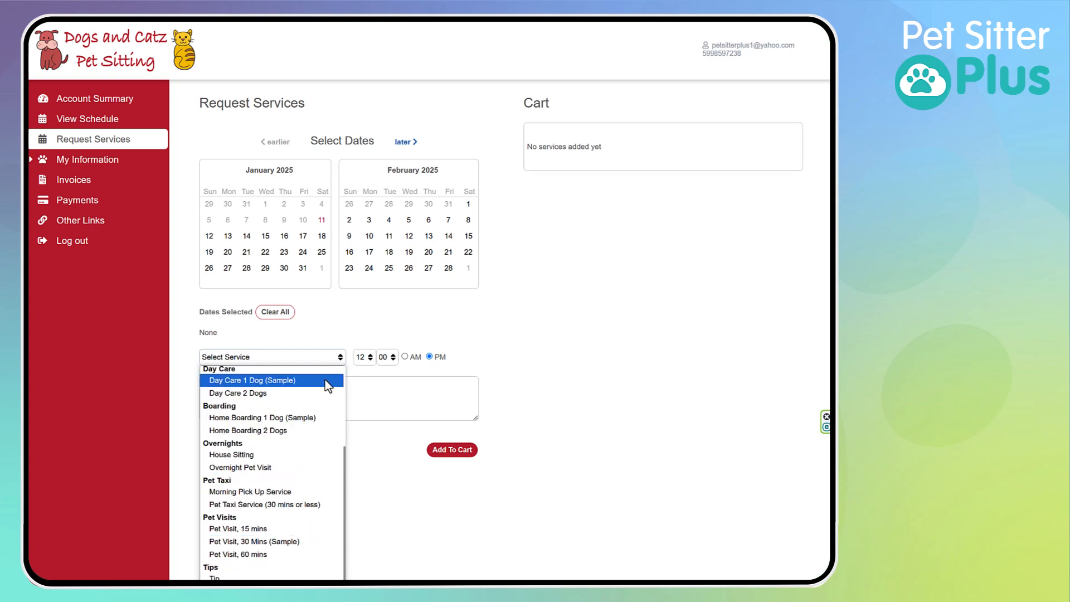
click(330, 333)
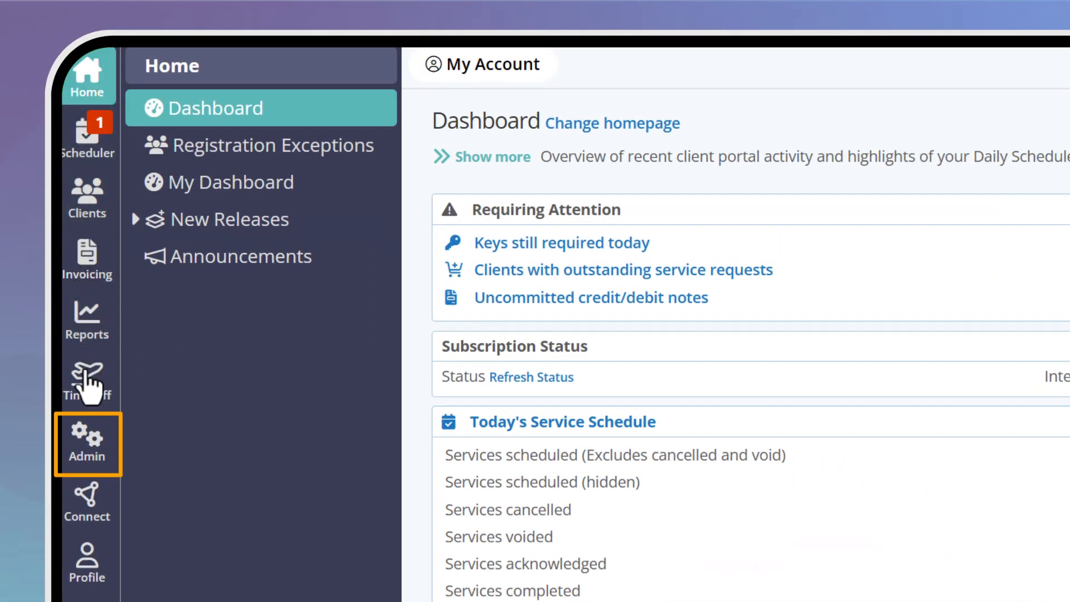
Go to Admin > Services > Service Item Groups
click(87, 443)
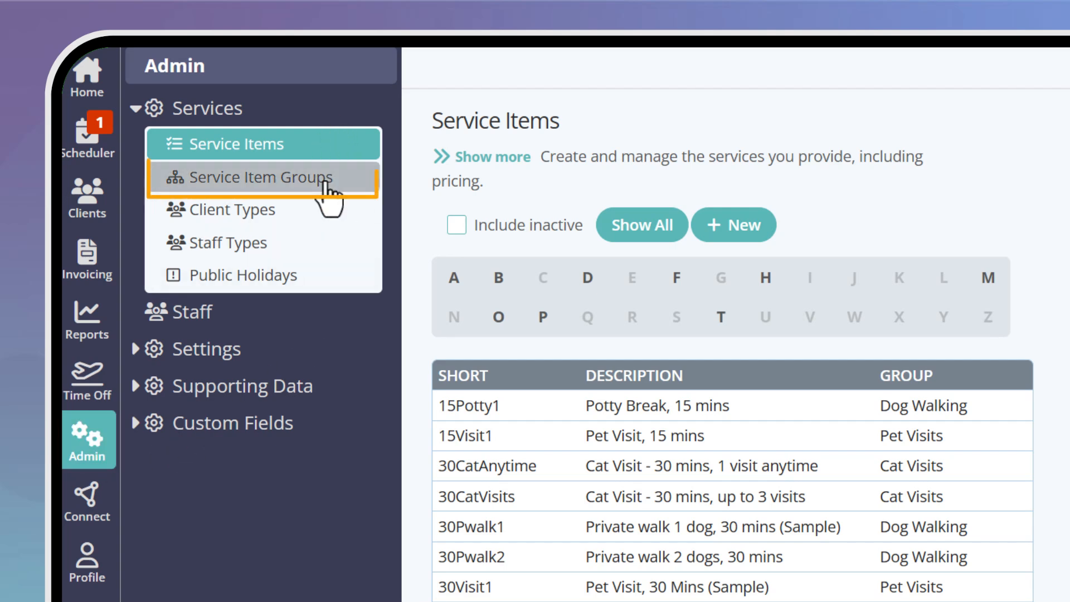
click(328, 192)
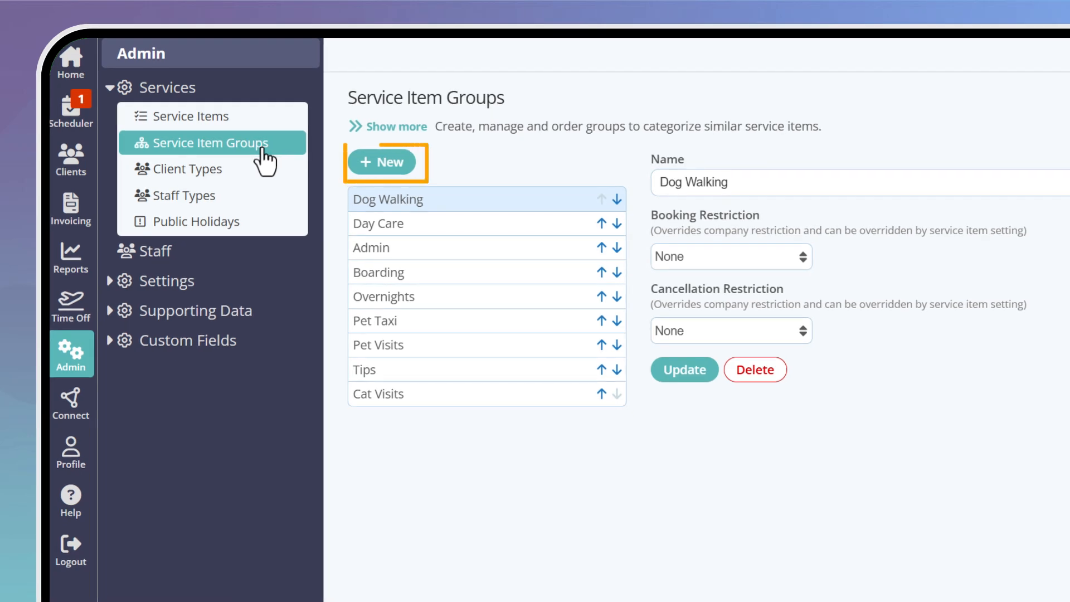
Create a service item group named 'Grooming' and save it with no restrictions
click(382, 161)
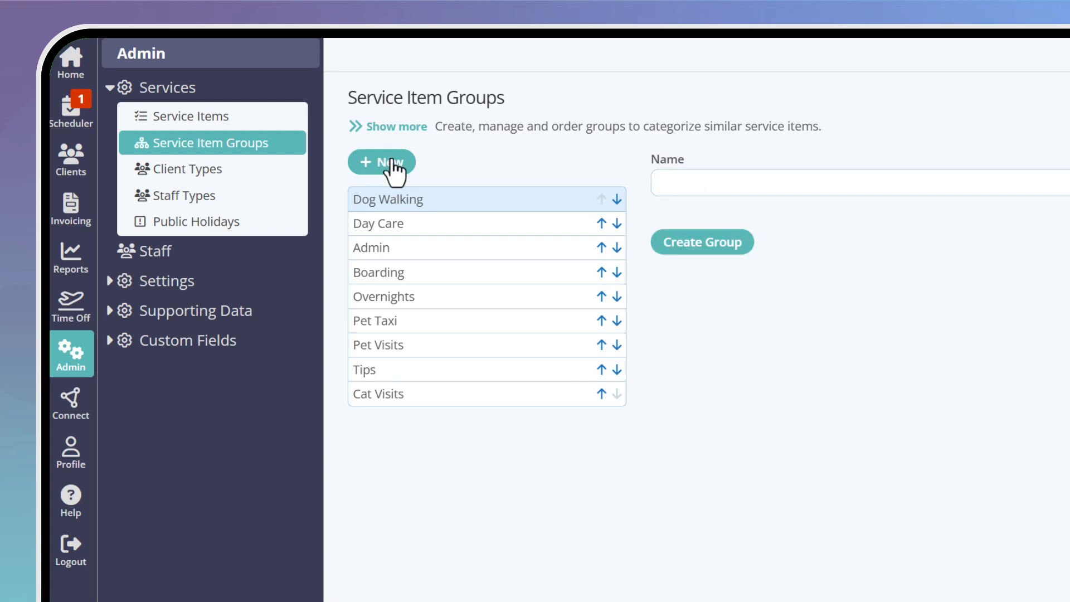
click(676, 177)
text(Grooming)
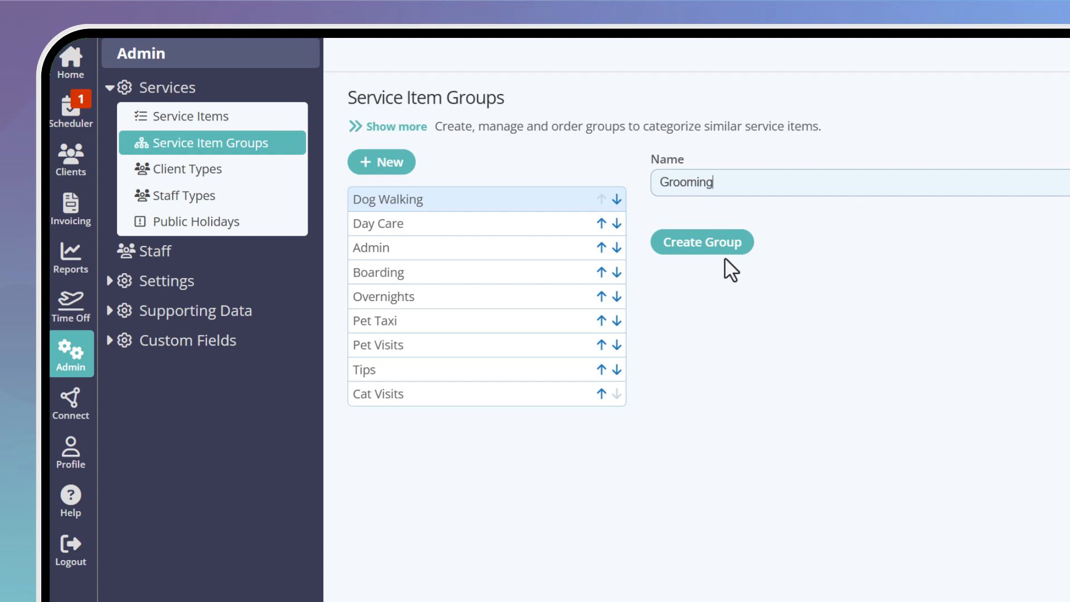
click(714, 243)
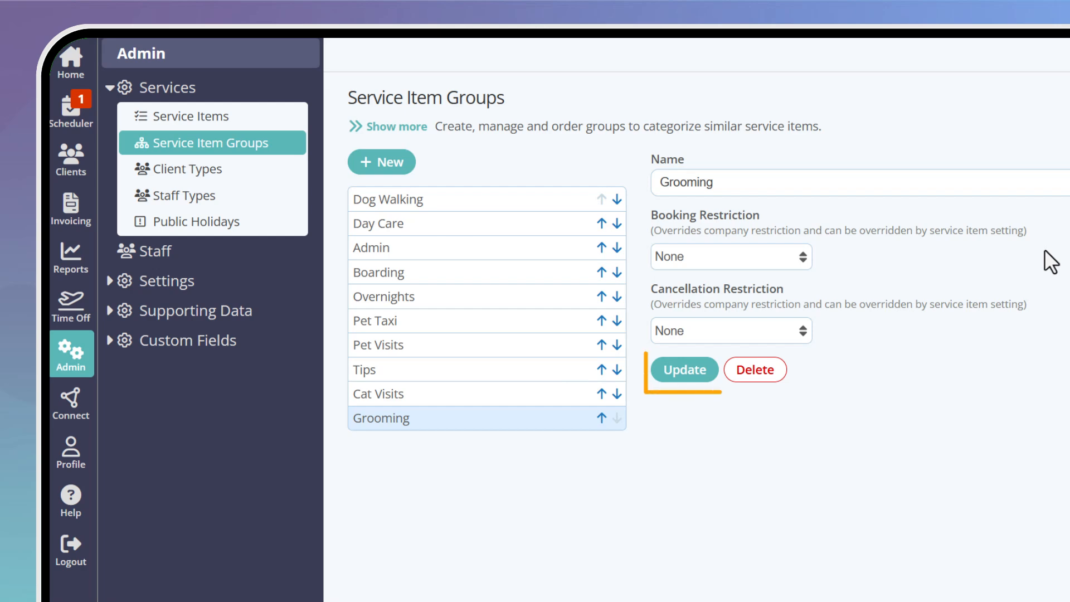
click(686, 374)
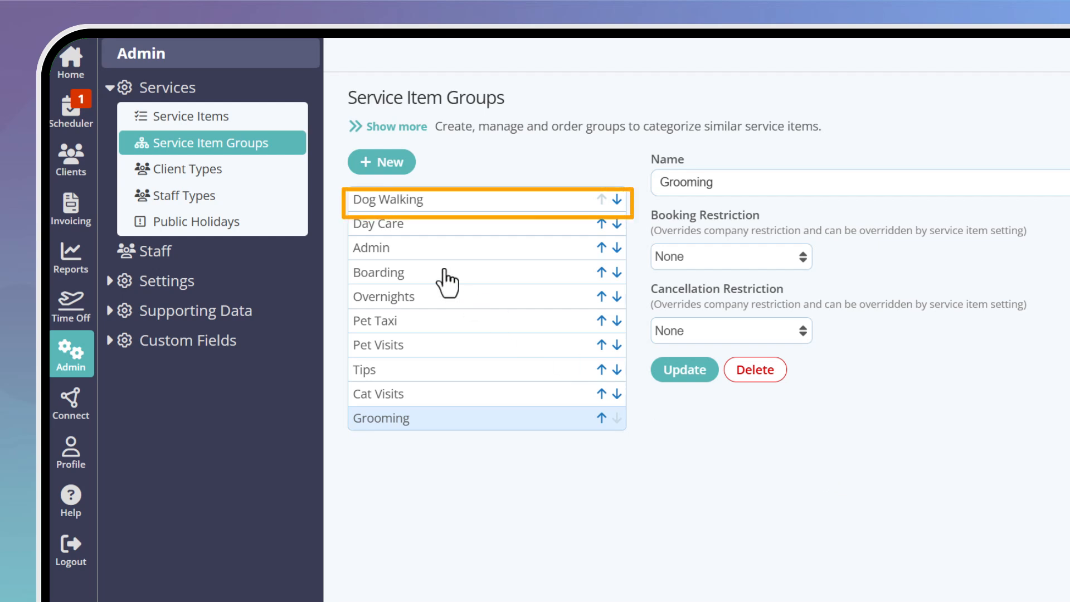
Rename the Dog Walking group to 'Group Dog Walking' and save
click(404, 205)
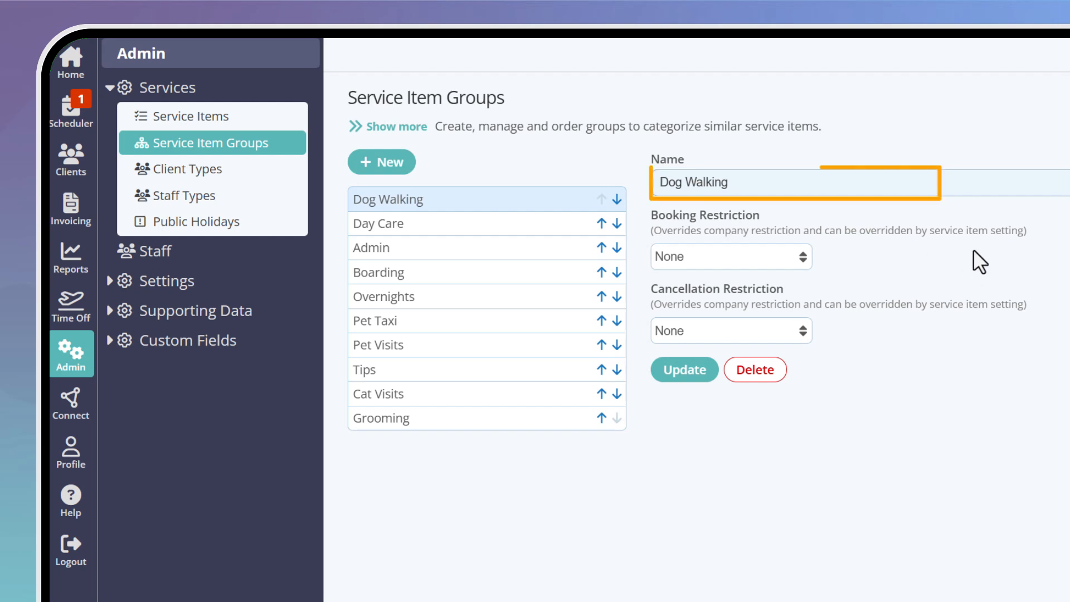
text(Group)
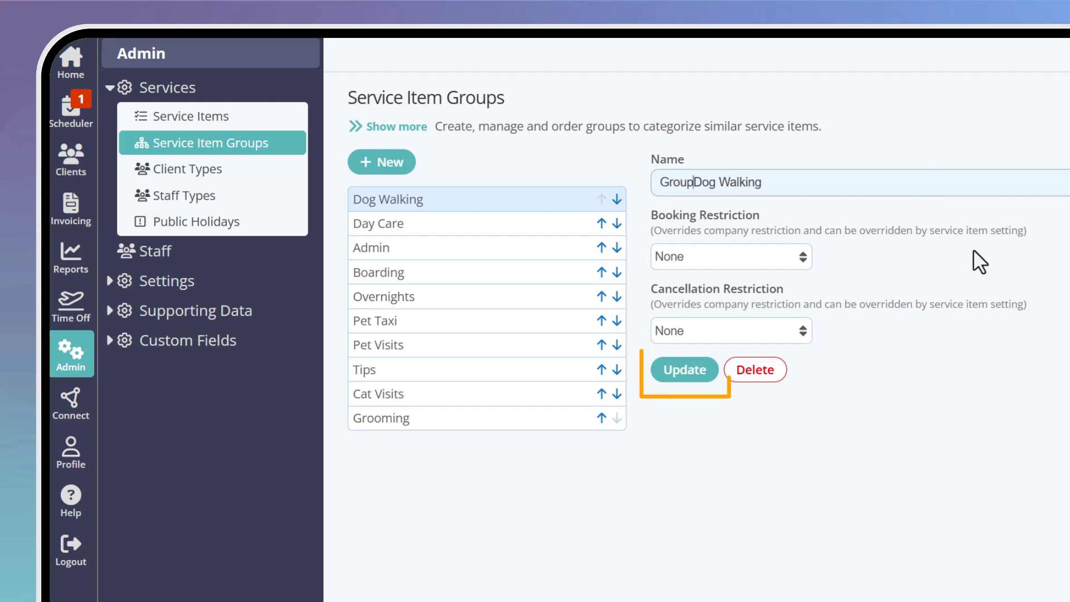
click(695, 369)
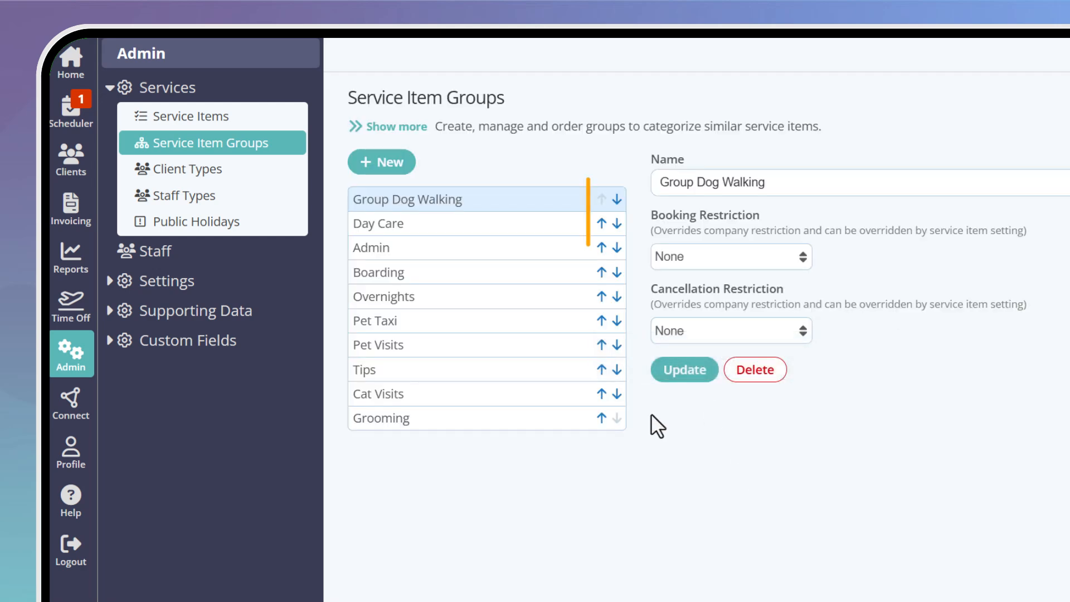
Move Cat Visits up past Pet Taxi, Overnights, Boarding, Admin and Day Care to second place
click(554, 394)
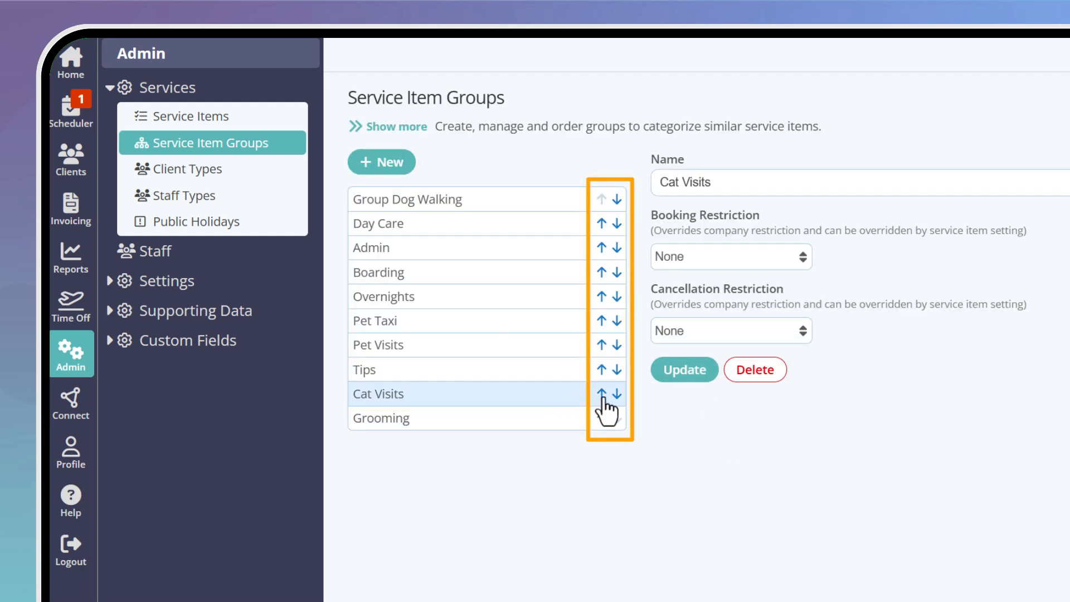
click(601, 393)
click(601, 369)
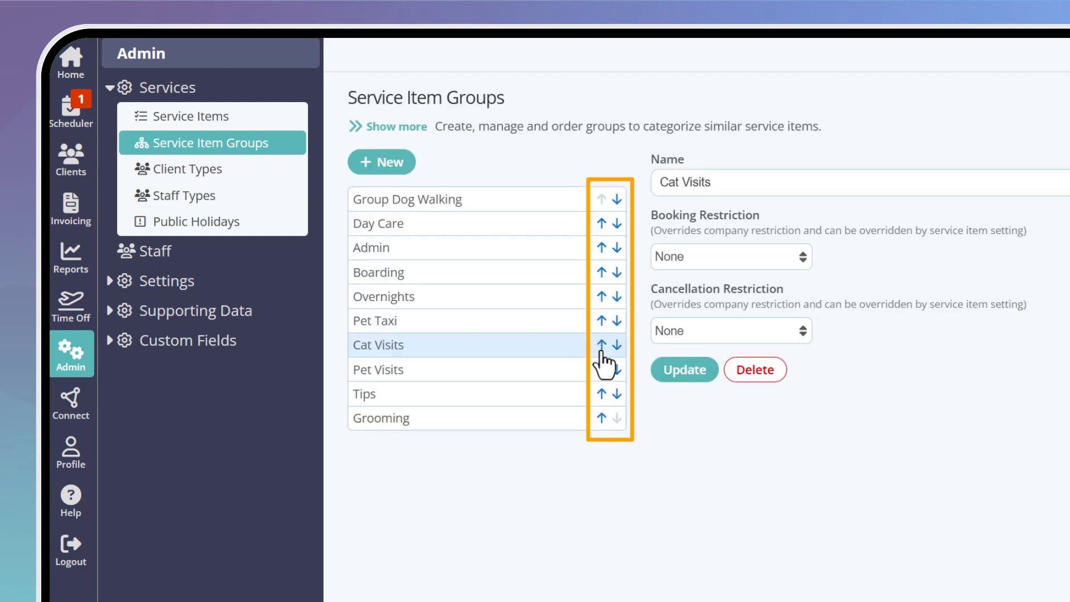
click(601, 344)
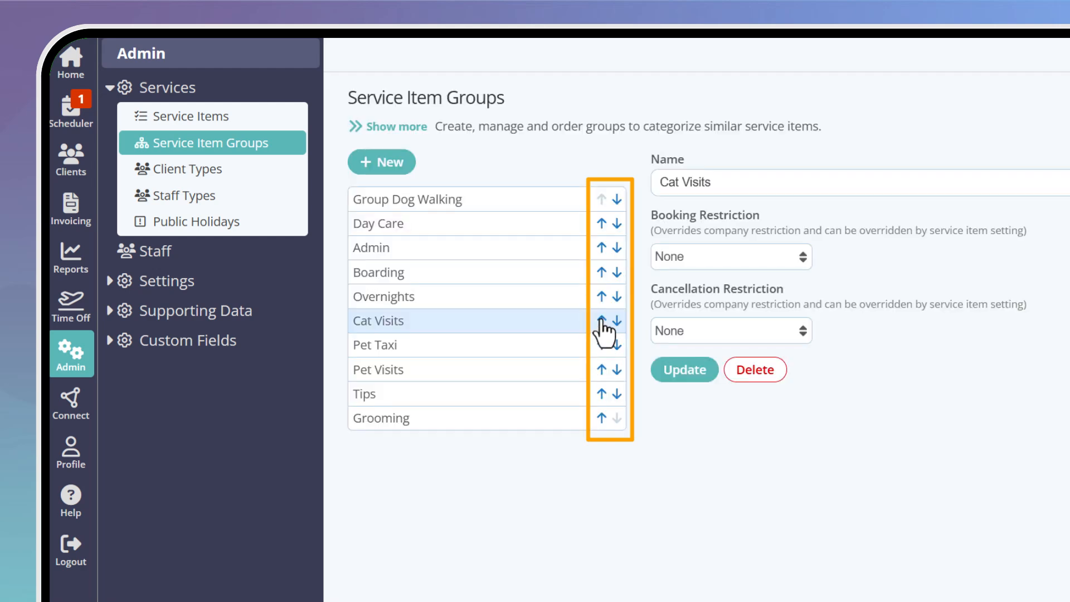
click(601, 321)
click(601, 297)
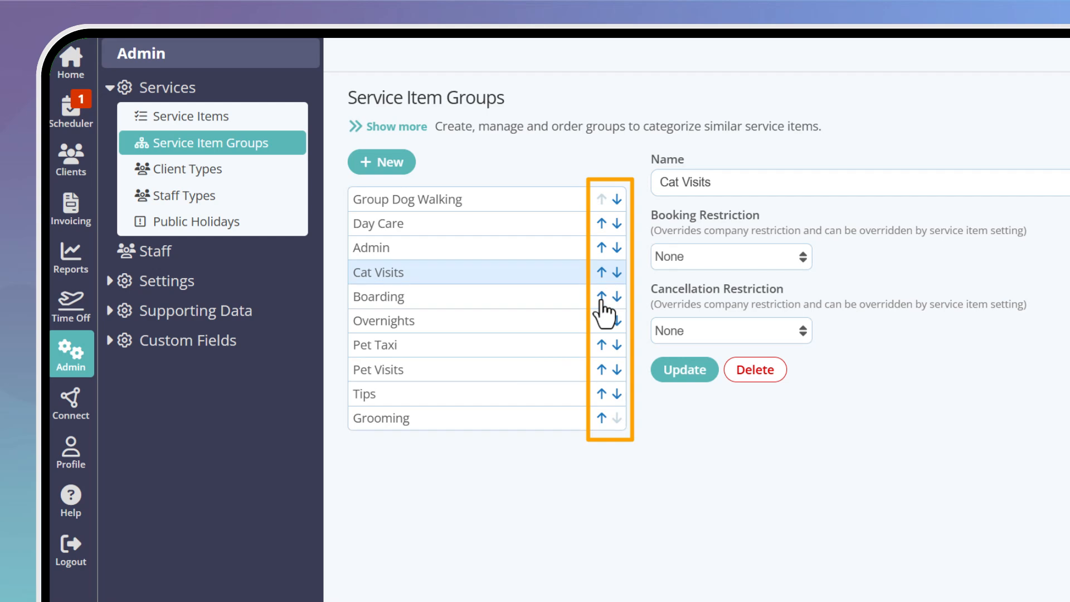
click(601, 272)
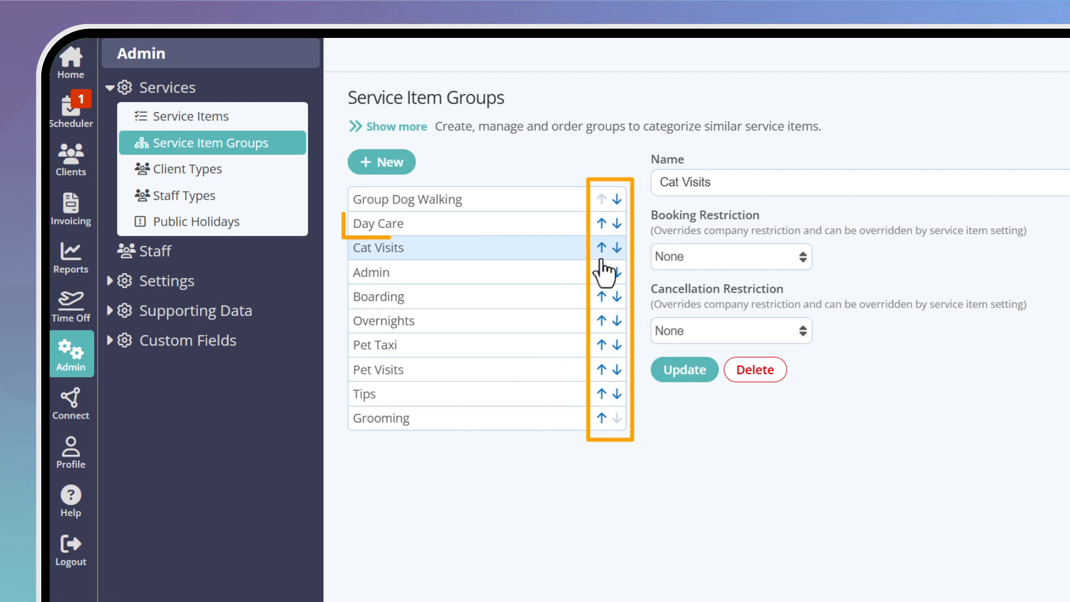
click(601, 247)
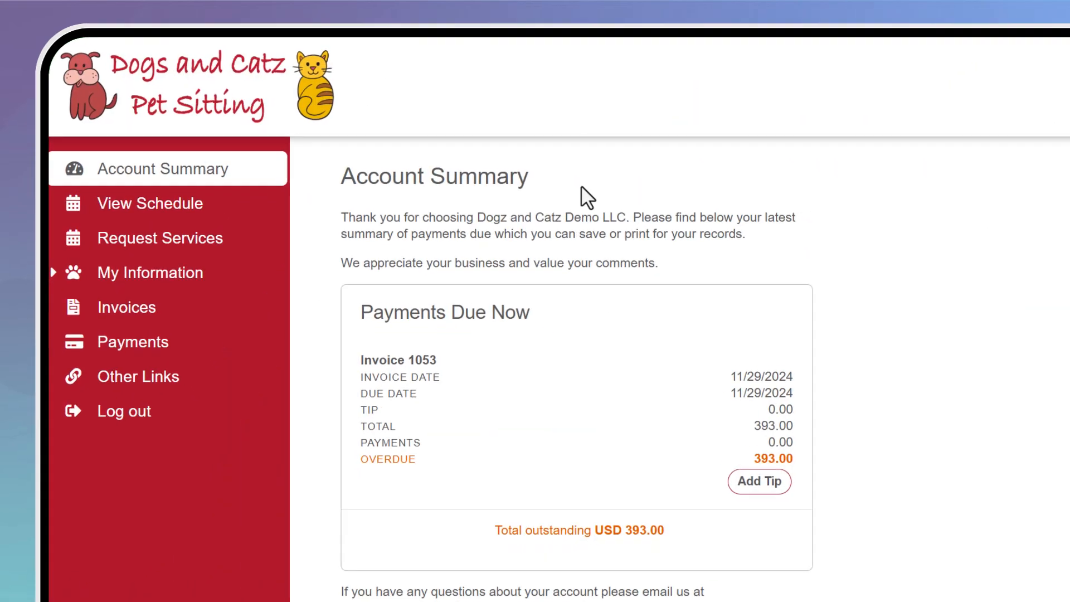
Preview the grouped services in the client portal's Request Services Select Service list
click(178, 210)
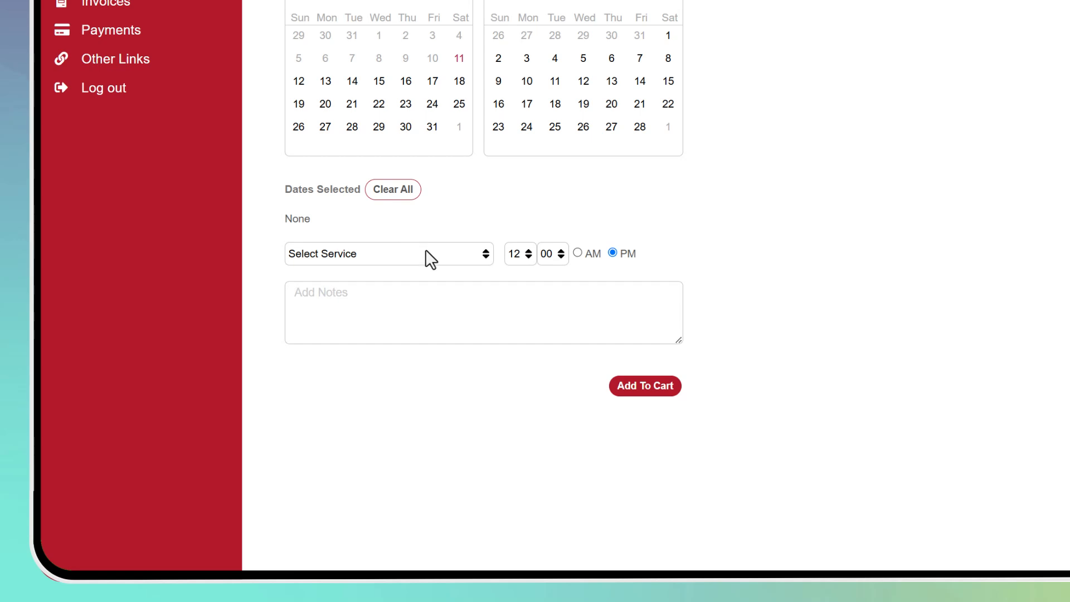
click(425, 254)
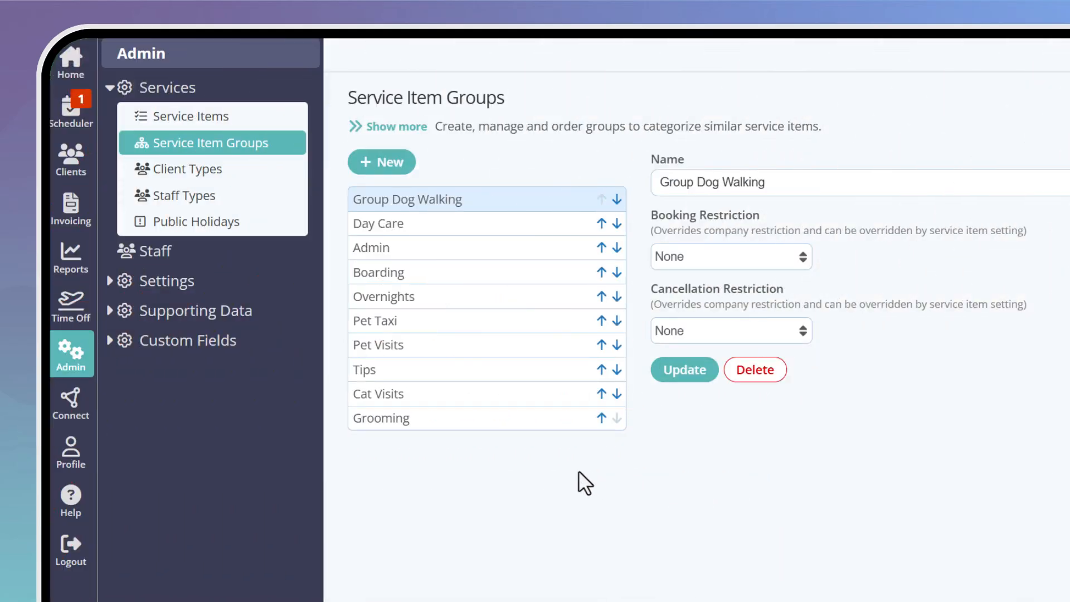
Delete the Grooming item group, confirming the deletion
click(465, 426)
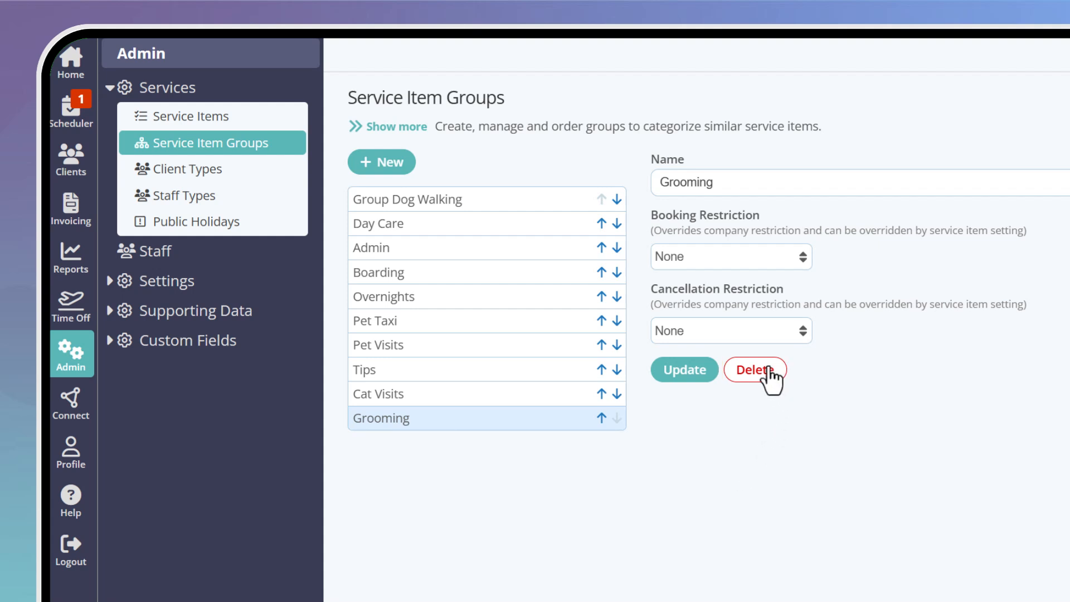
click(769, 374)
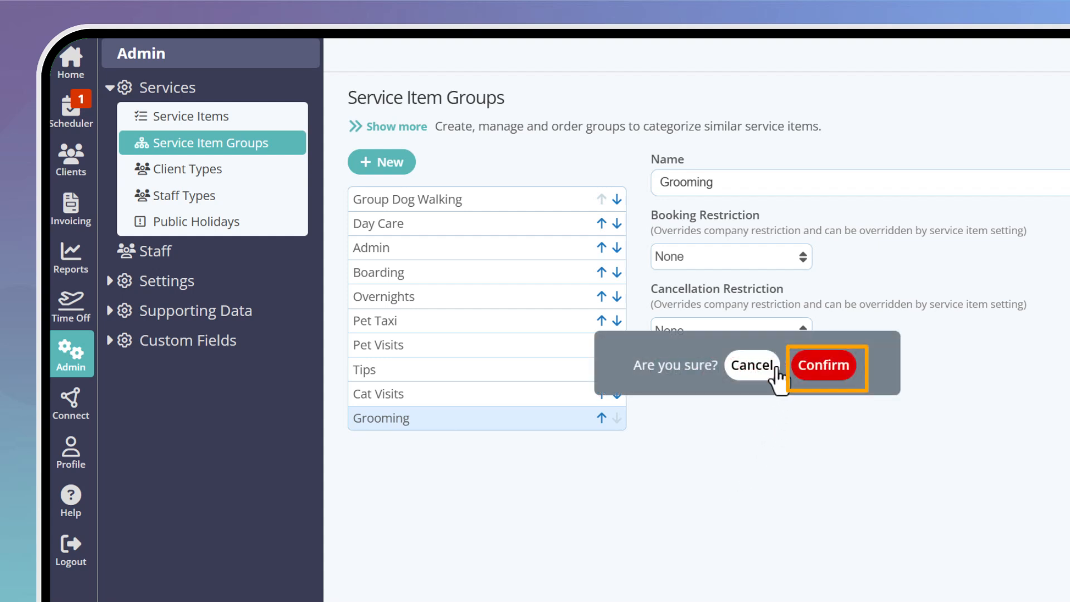
click(836, 372)
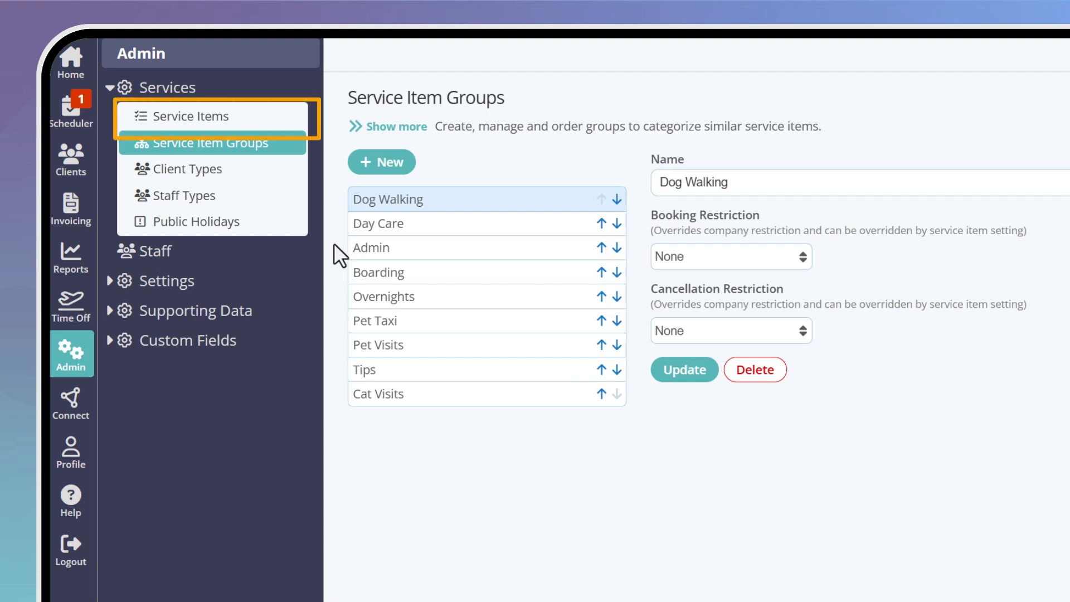
Set the PickUpAm Morning Pick Up Service item's group to Pet Taxi and save
click(249, 117)
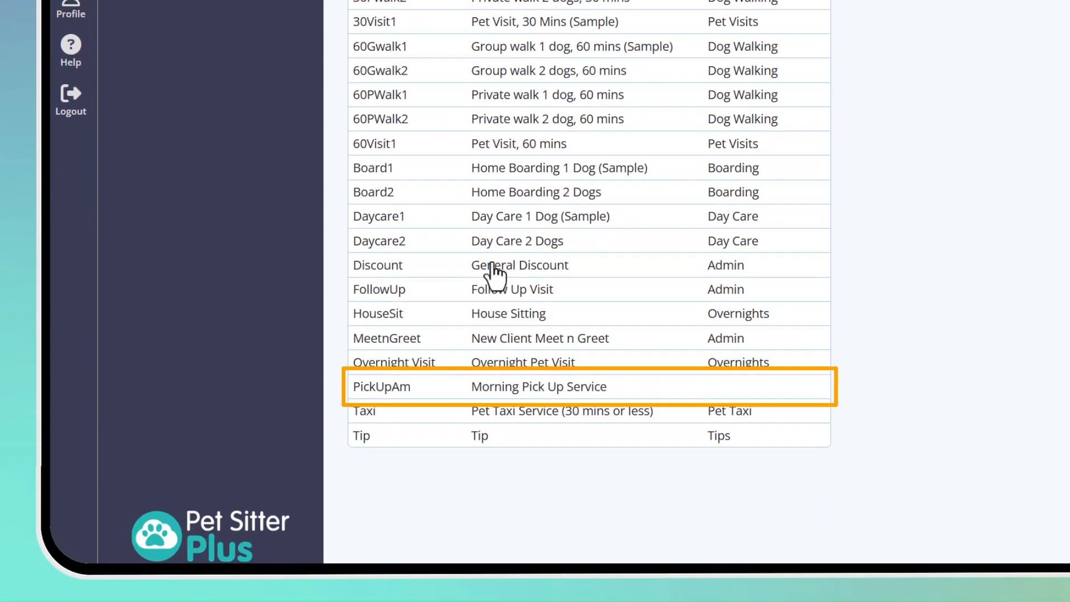
click(504, 396)
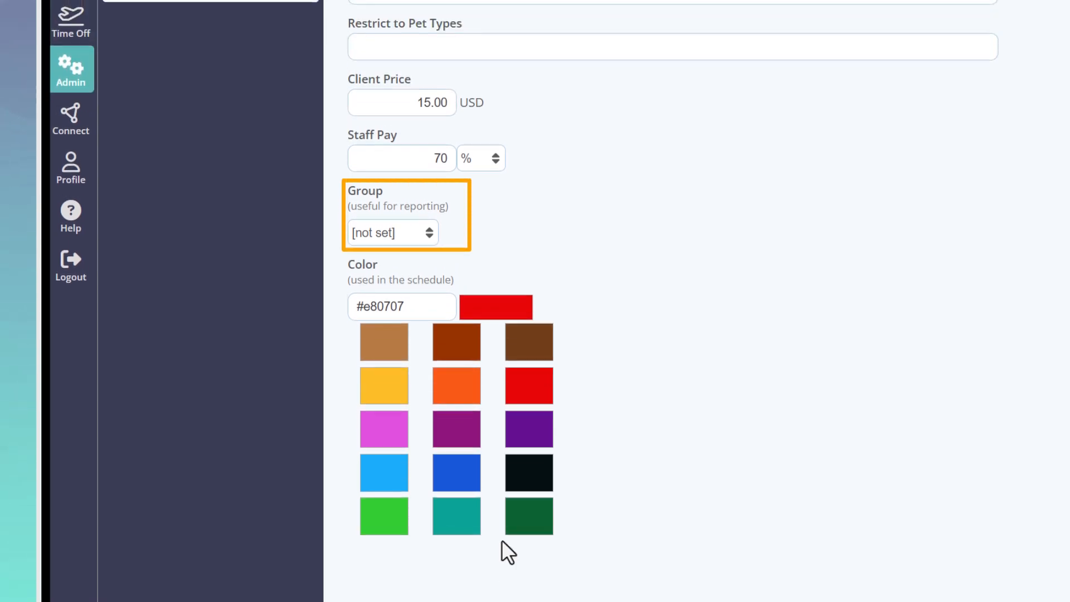
click(417, 232)
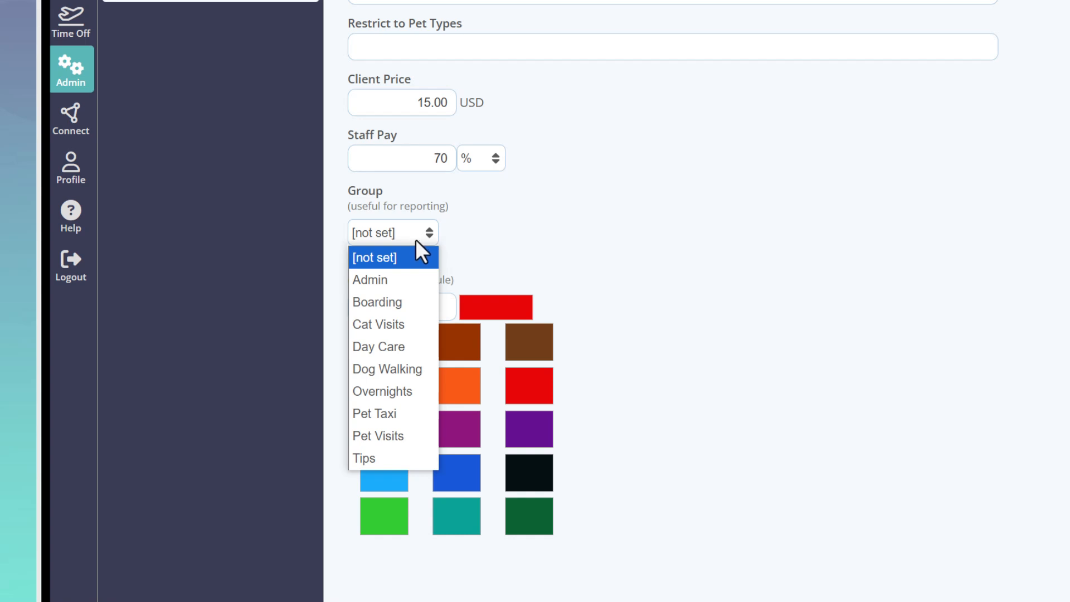
click(403, 414)
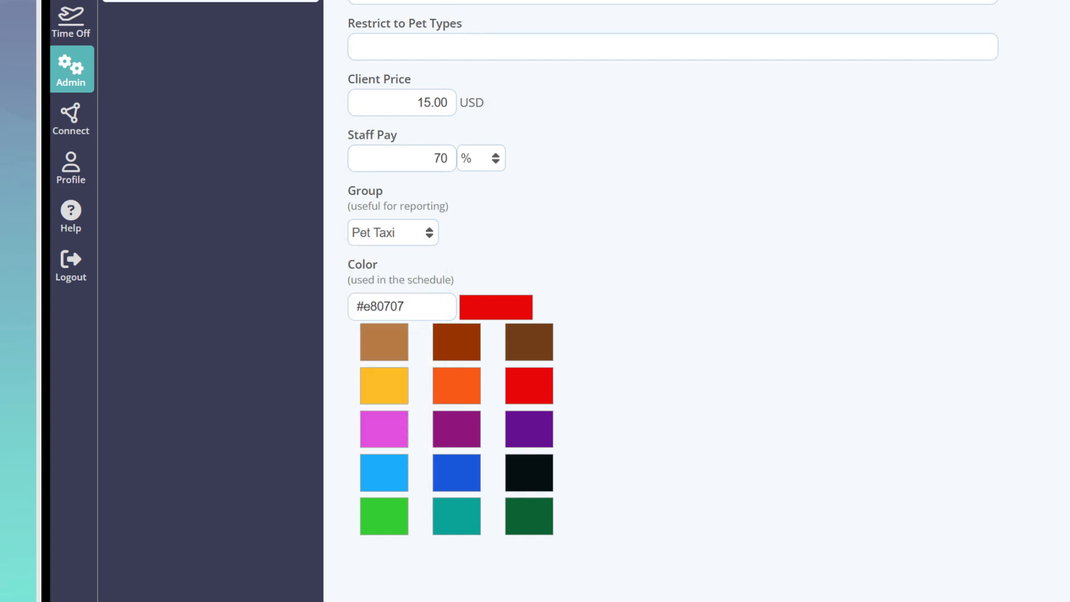
click(424, 55)
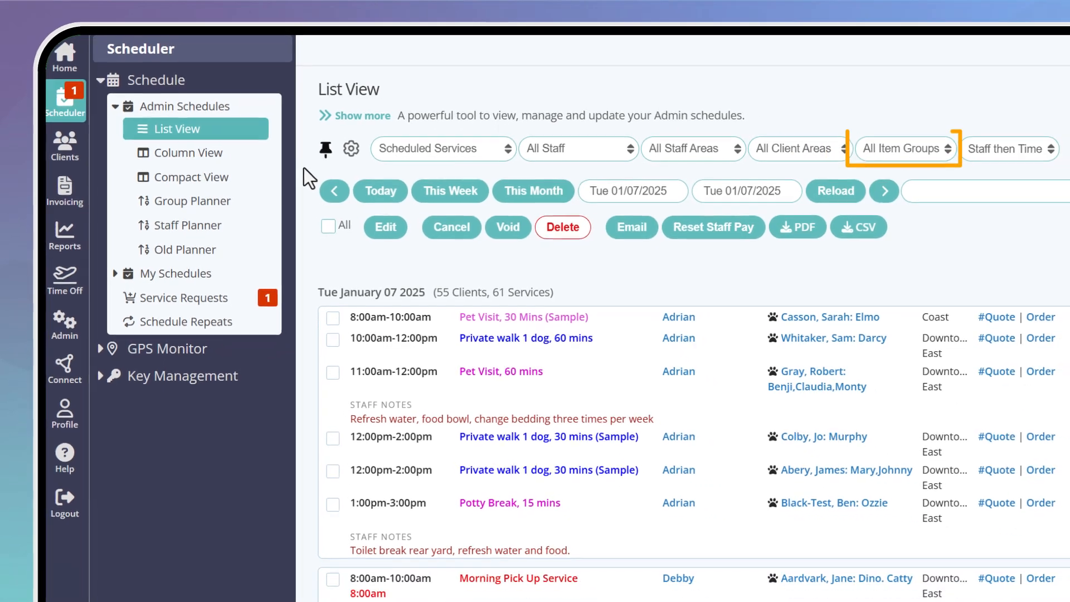
Filter List View to Cat Visits, then Dog Walking, then Pet Taxi for This Month
click(937, 149)
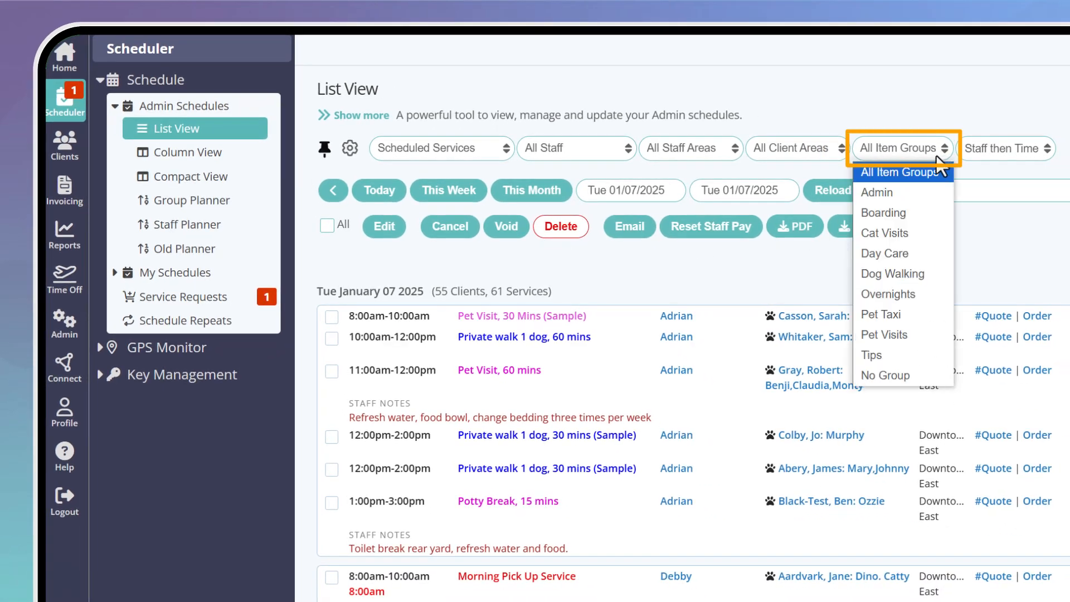
click(934, 230)
click(932, 147)
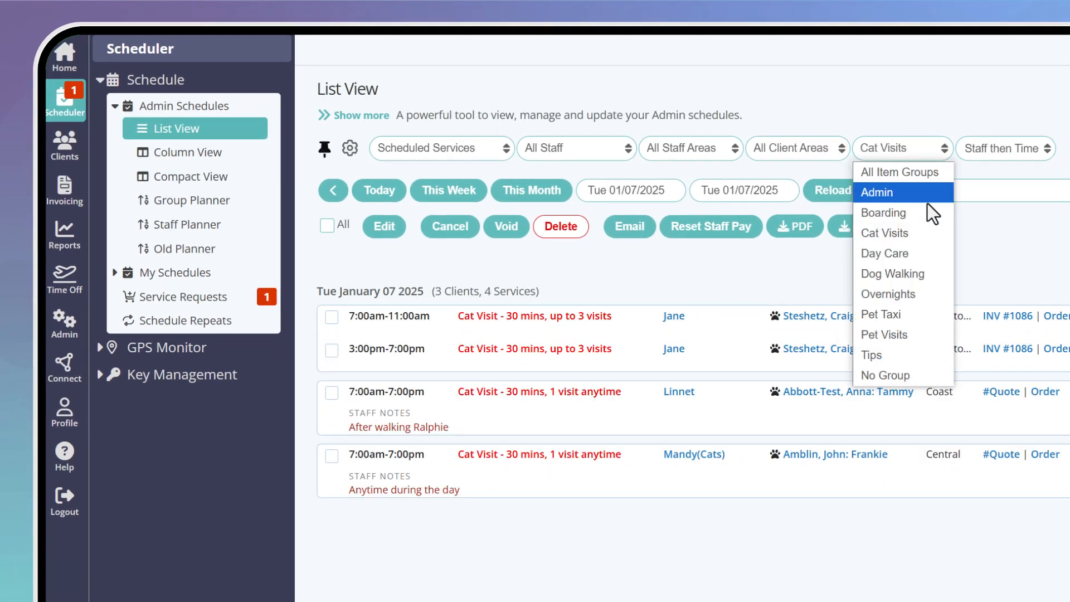
click(927, 273)
click(924, 149)
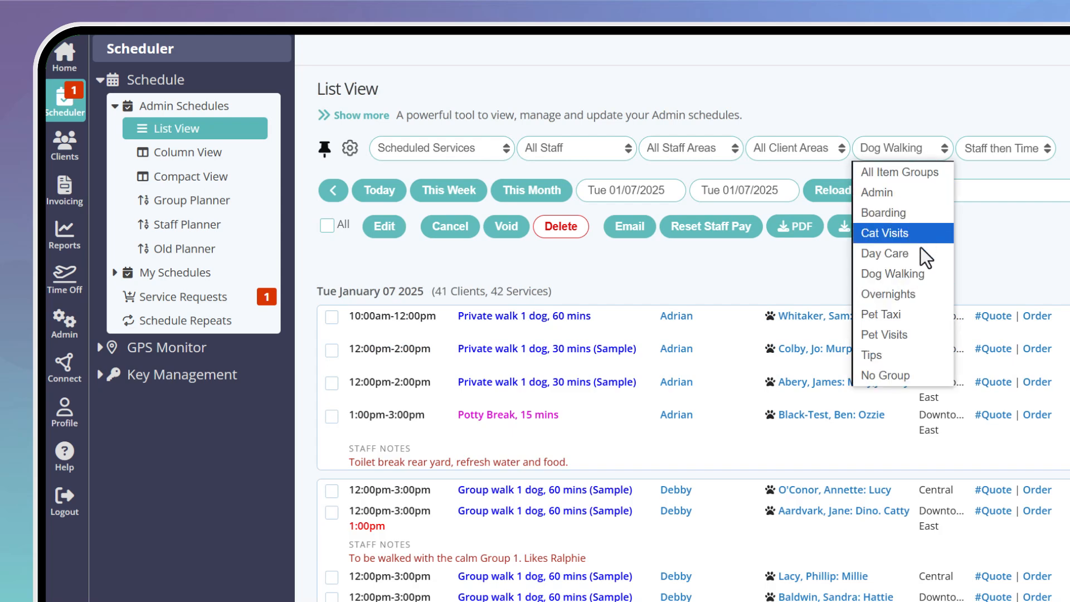
click(921, 315)
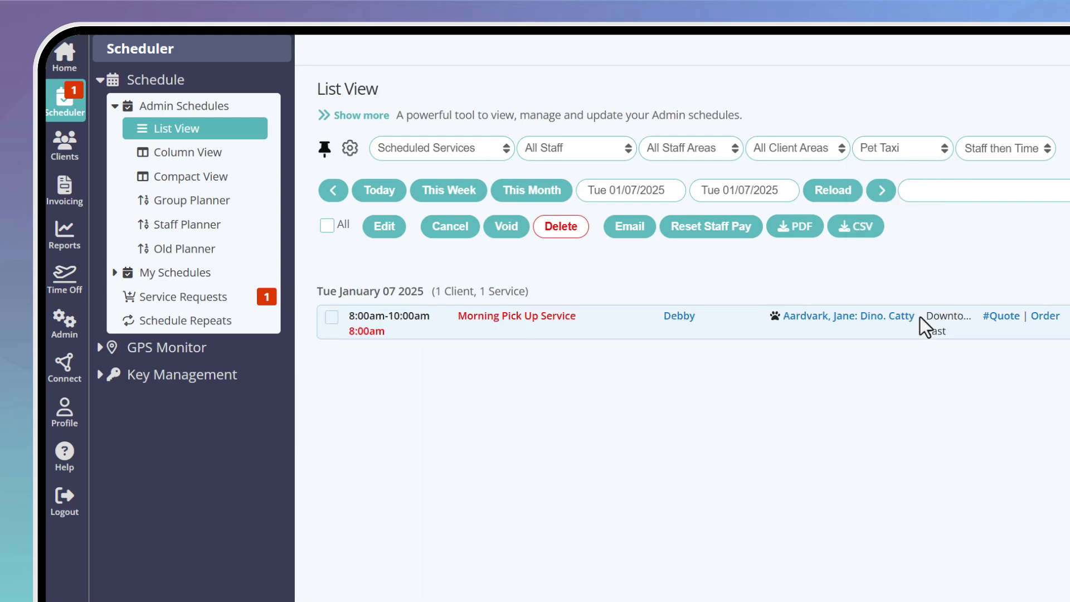
click(918, 158)
click(918, 168)
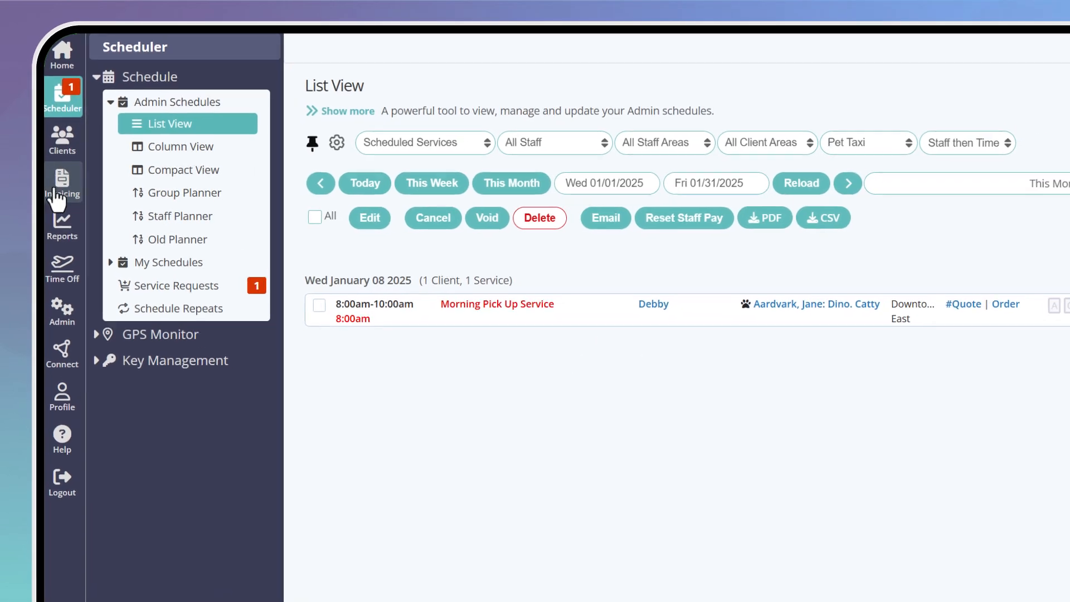
click(53, 223)
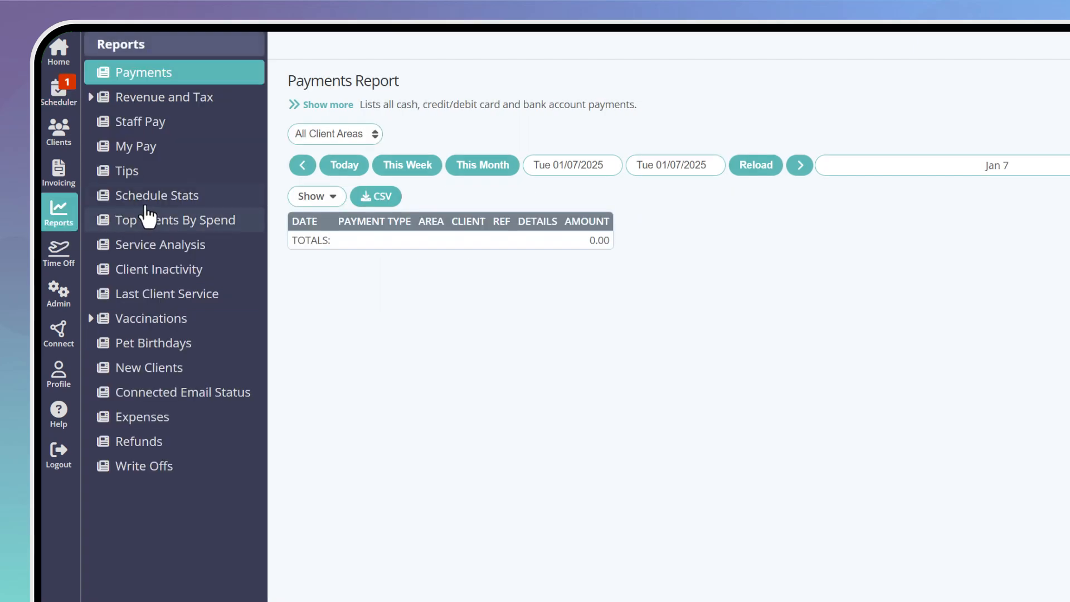
Show the Schedule Stats report for January 2025, including Pet Taxi at 15.00
click(178, 203)
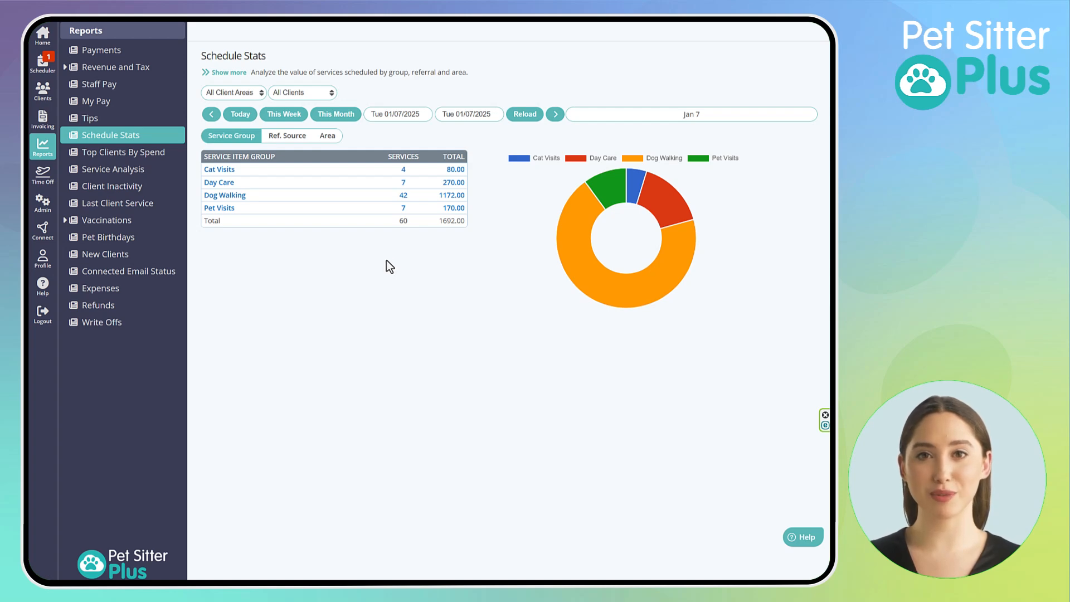
click(348, 119)
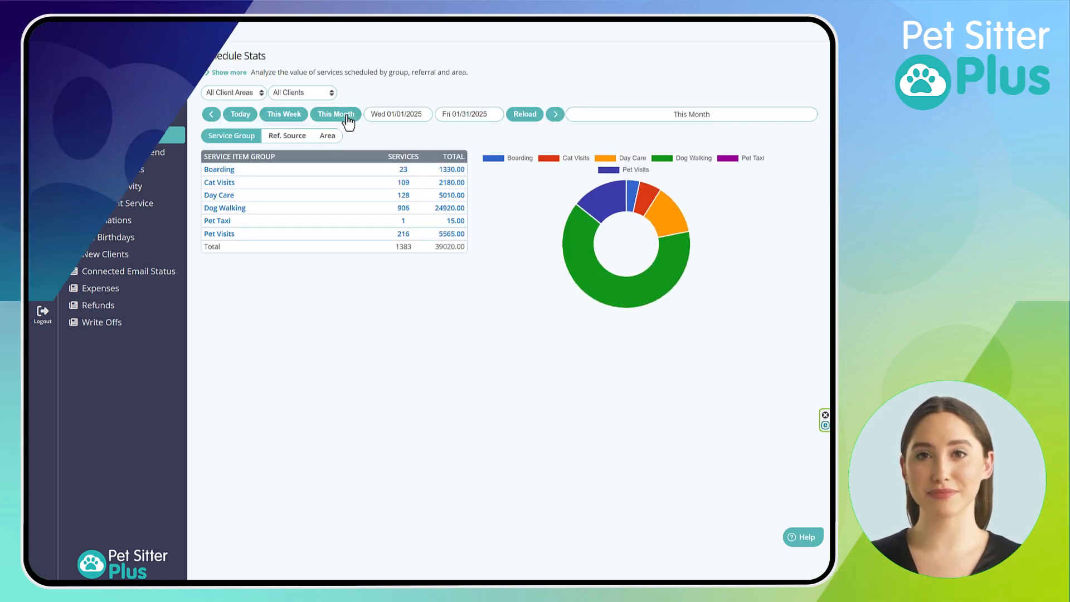